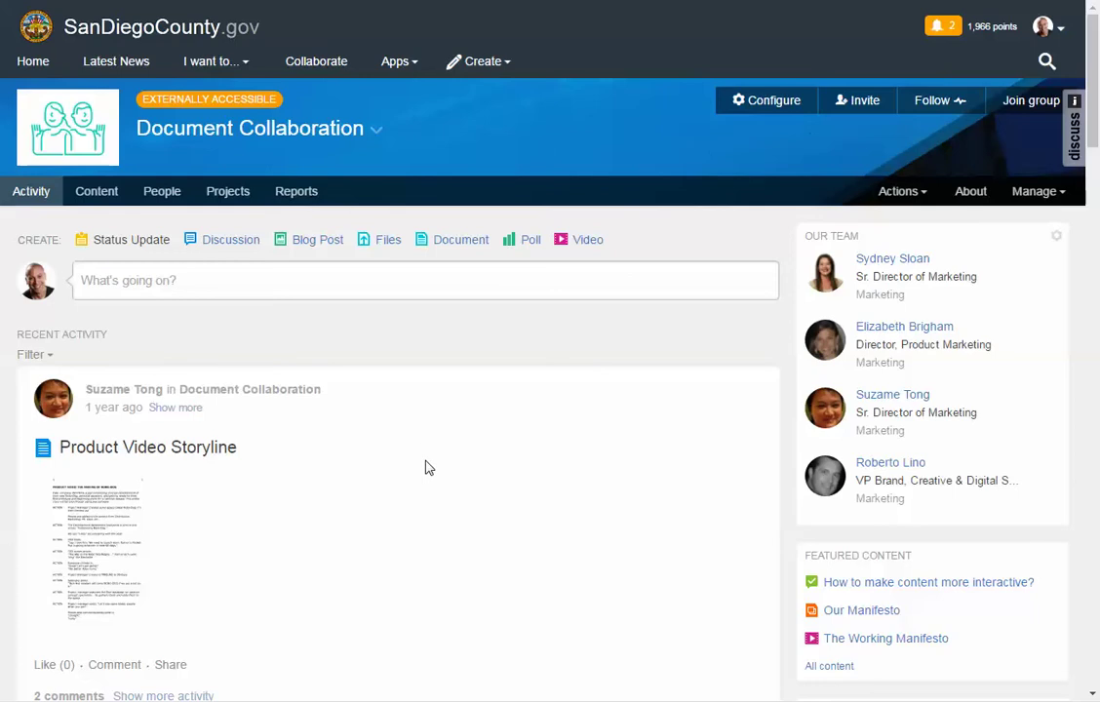
# - Open the Document Collaboration group's settings page, dismissing the notice that appears
pyautogui.scroll(-3, 425, 469)
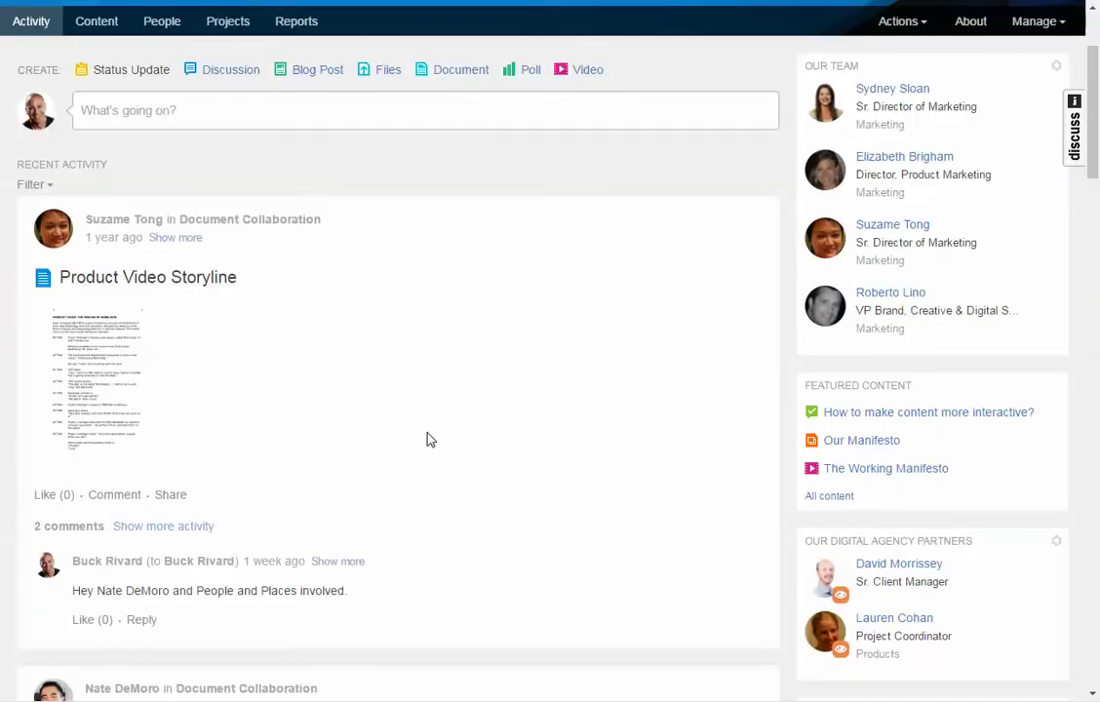
pyautogui.scroll(-4, 429, 449)
pyautogui.scroll(-2, 389, 506)
pyautogui.scroll(-2, 388, 507)
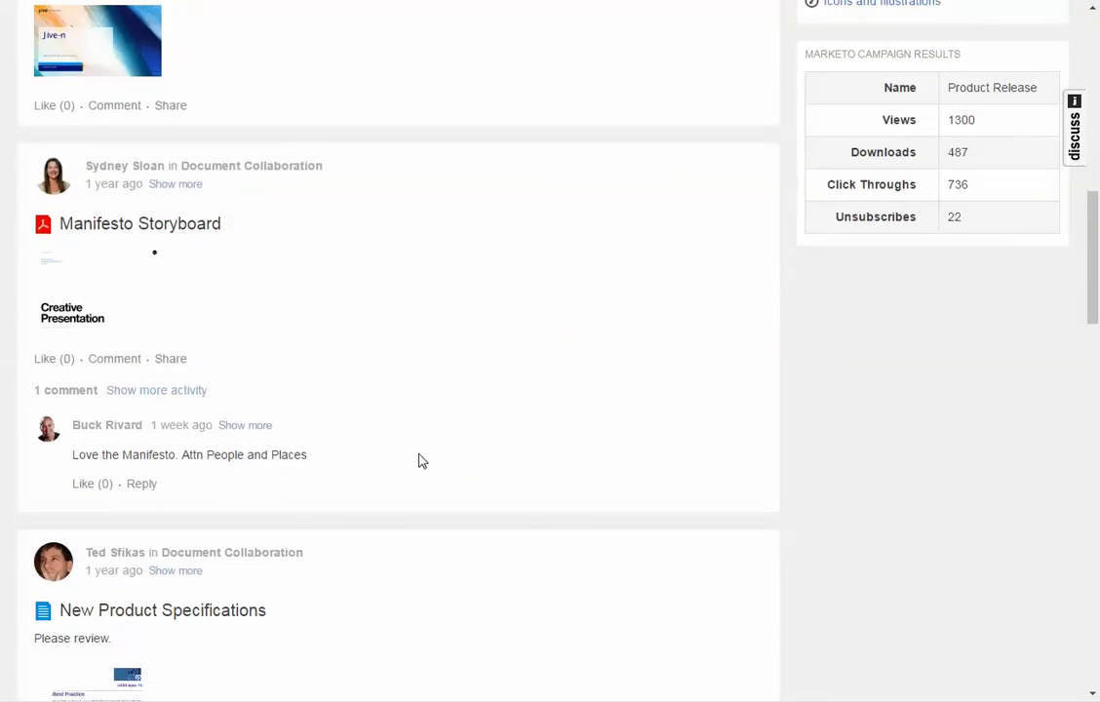
pyautogui.scroll(6, 512, 485)
pyautogui.scroll(3, 514, 487)
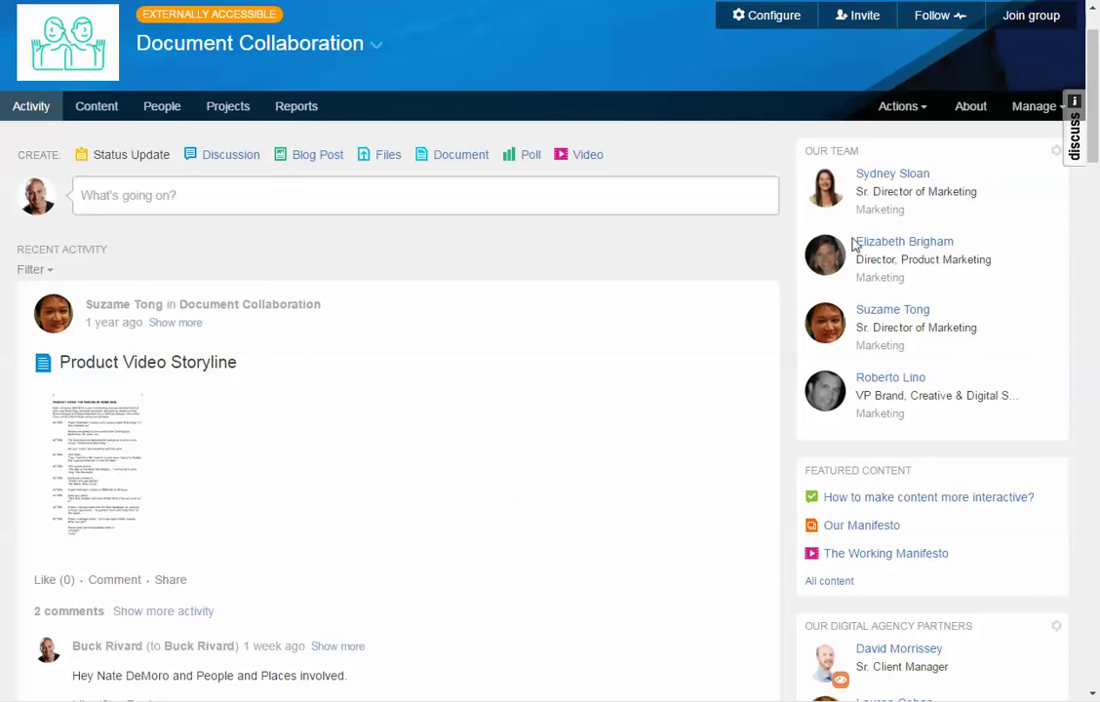
pyautogui.click(1036, 107)
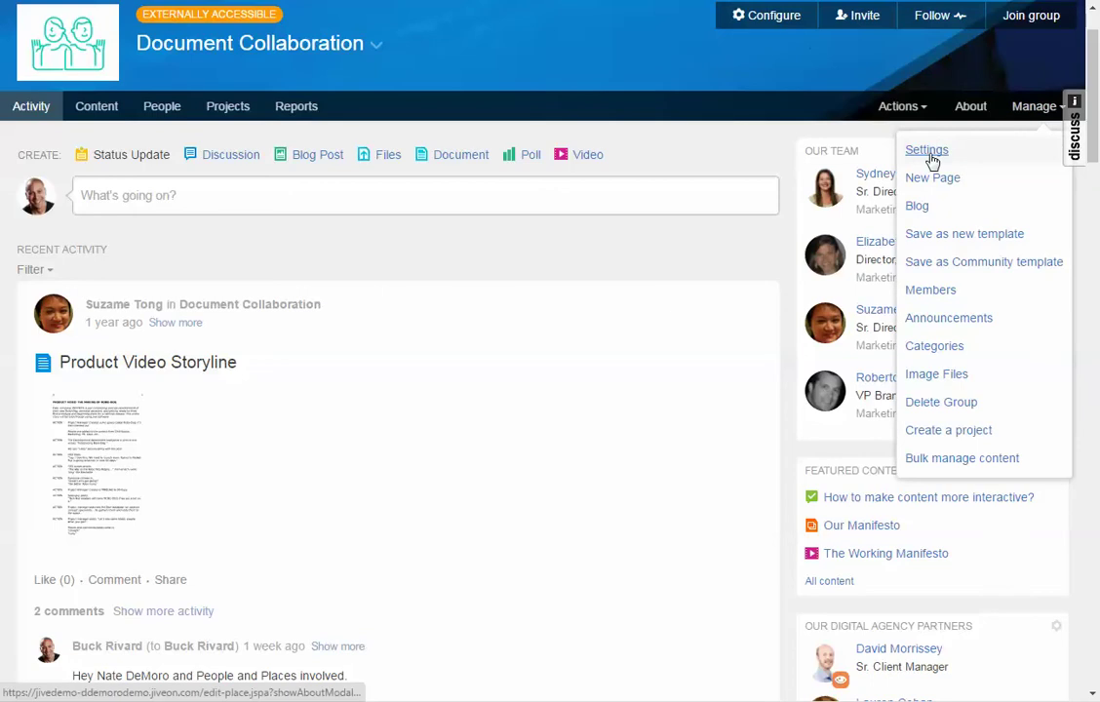
pyautogui.click(649, 453)
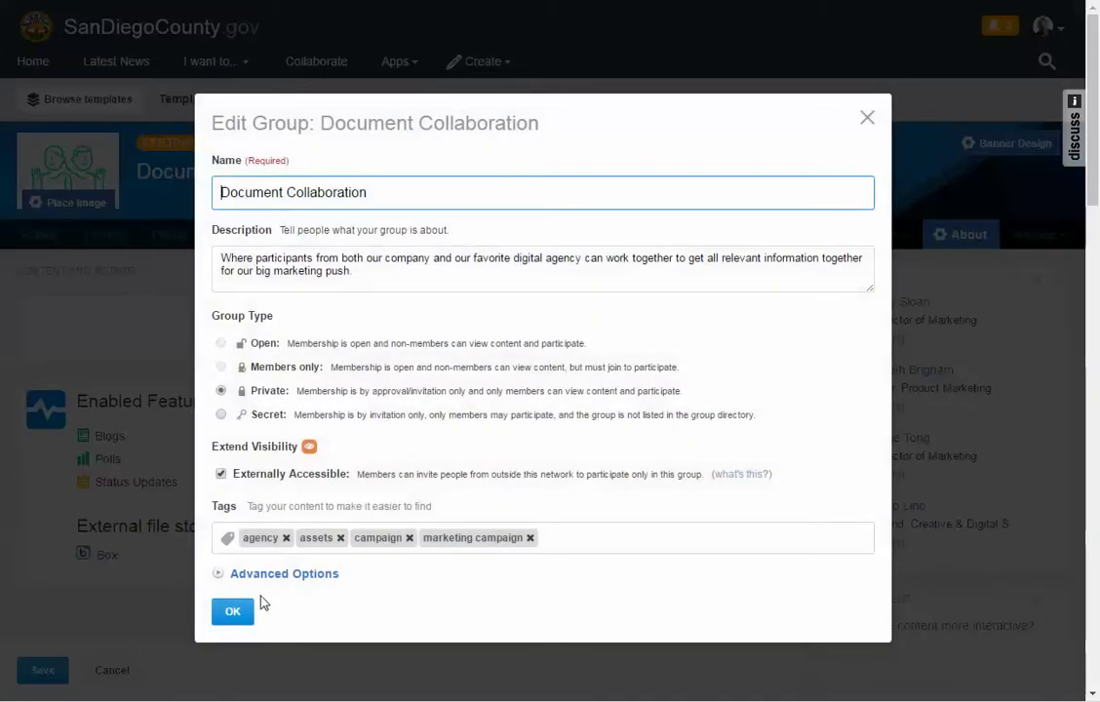
pyautogui.click(224, 617)
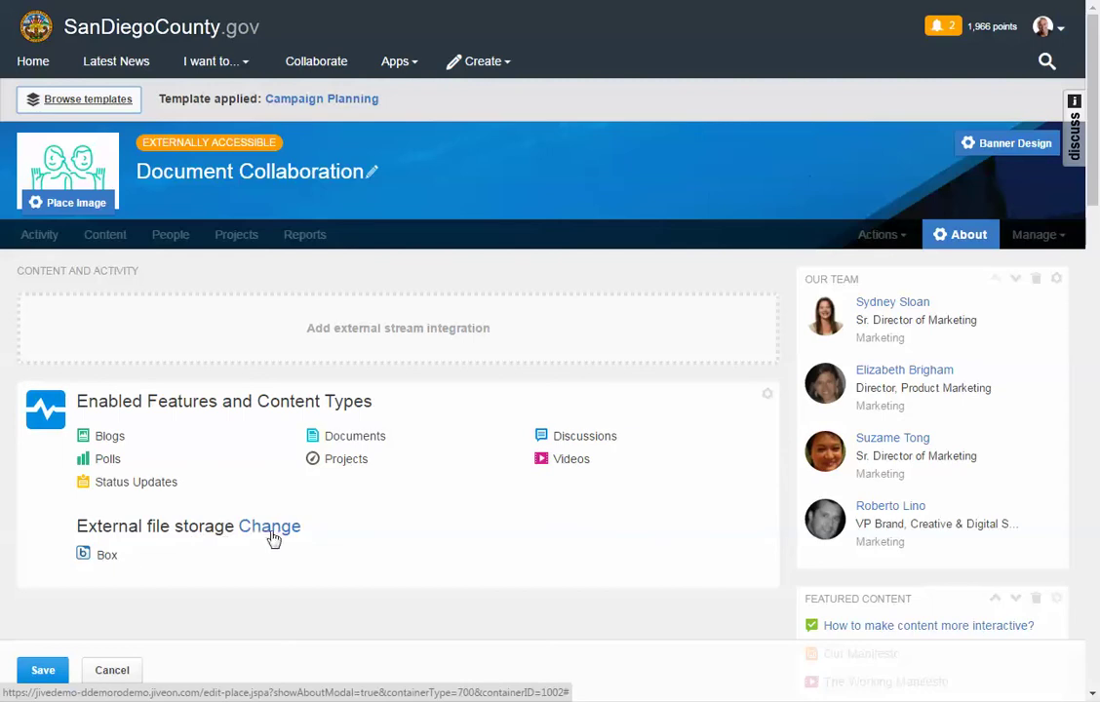
# - Review the features options showing Box as external file storage, closing without changes
pyautogui.click(337, 538)
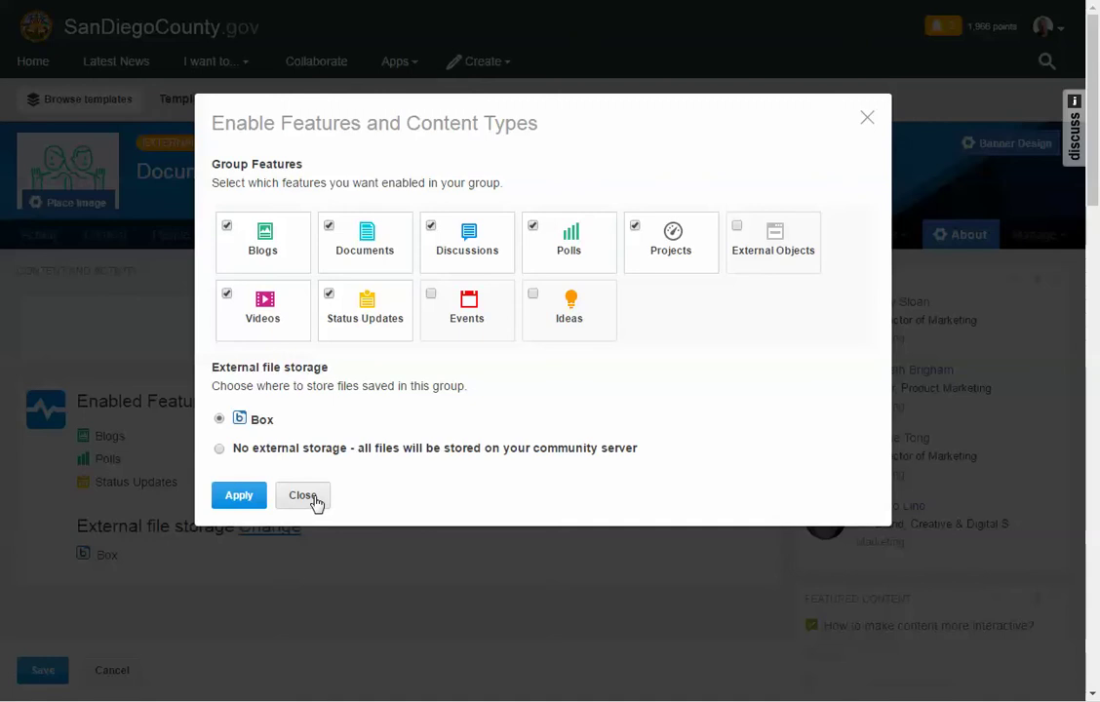
pyautogui.click(302, 496)
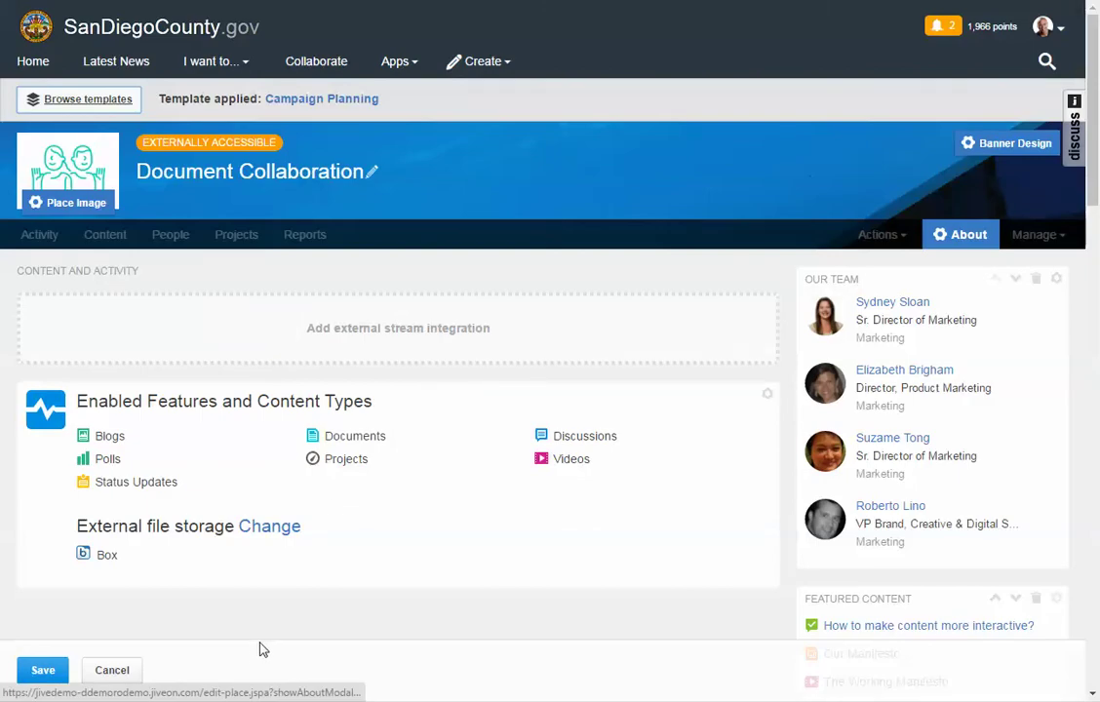
pyautogui.scroll(-1, 259, 652)
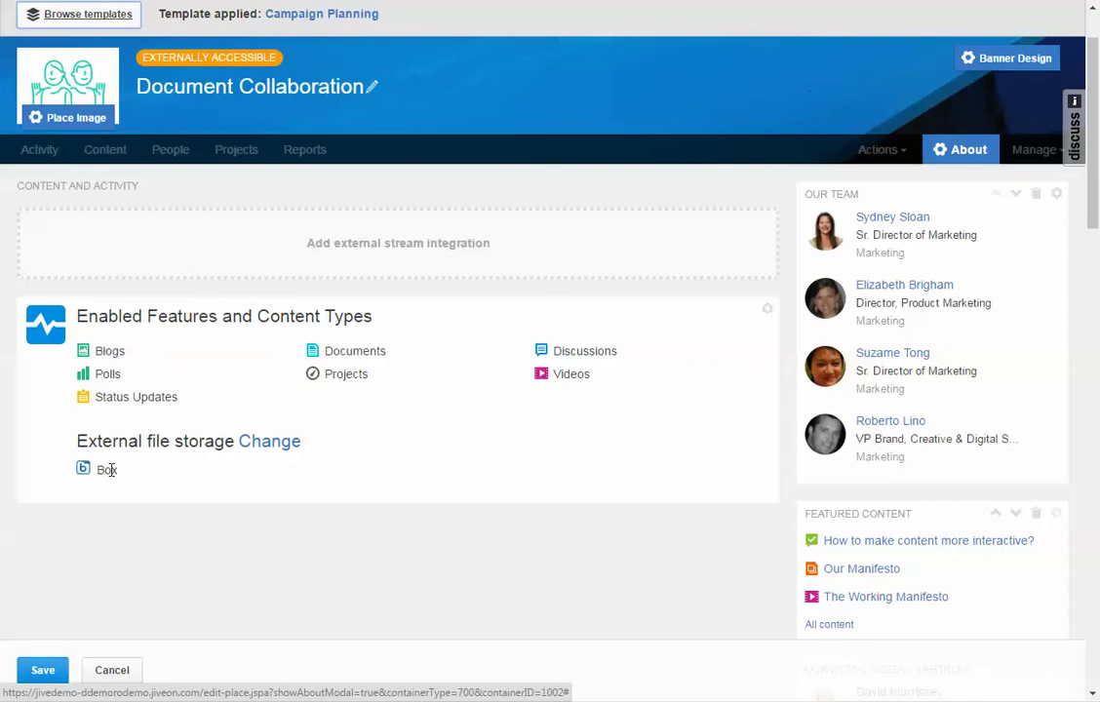
# - Save the Document Collaboration group settings to return to its activity feed
pyautogui.click(46, 673)
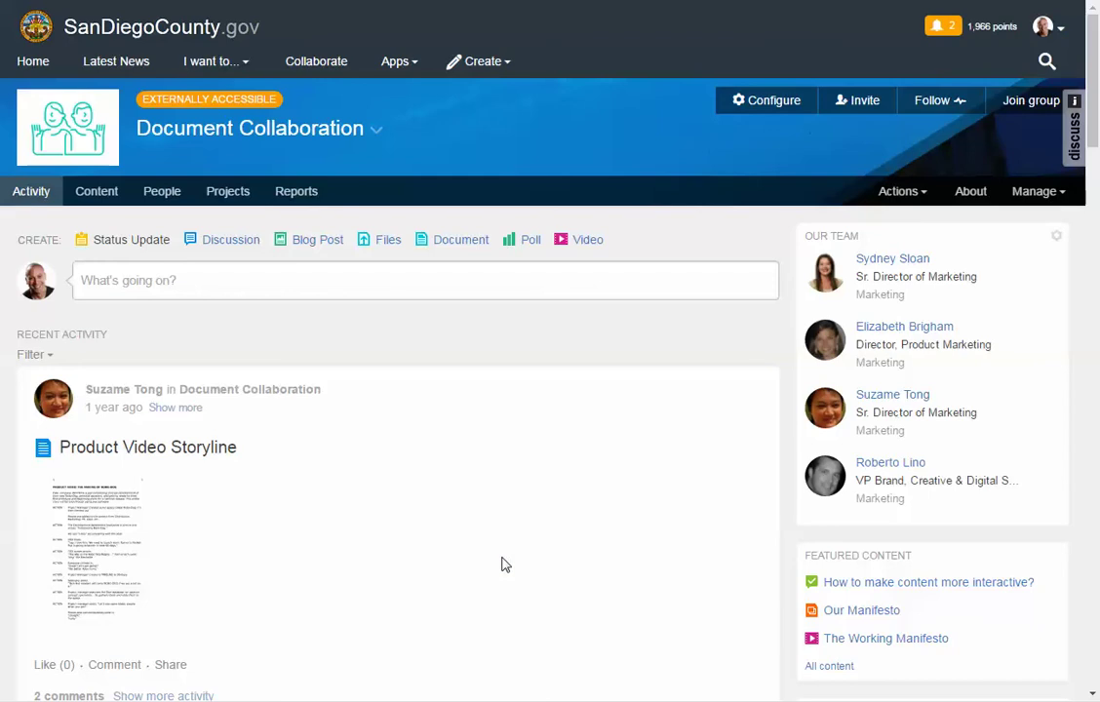
pyautogui.scroll(-1, 504, 565)
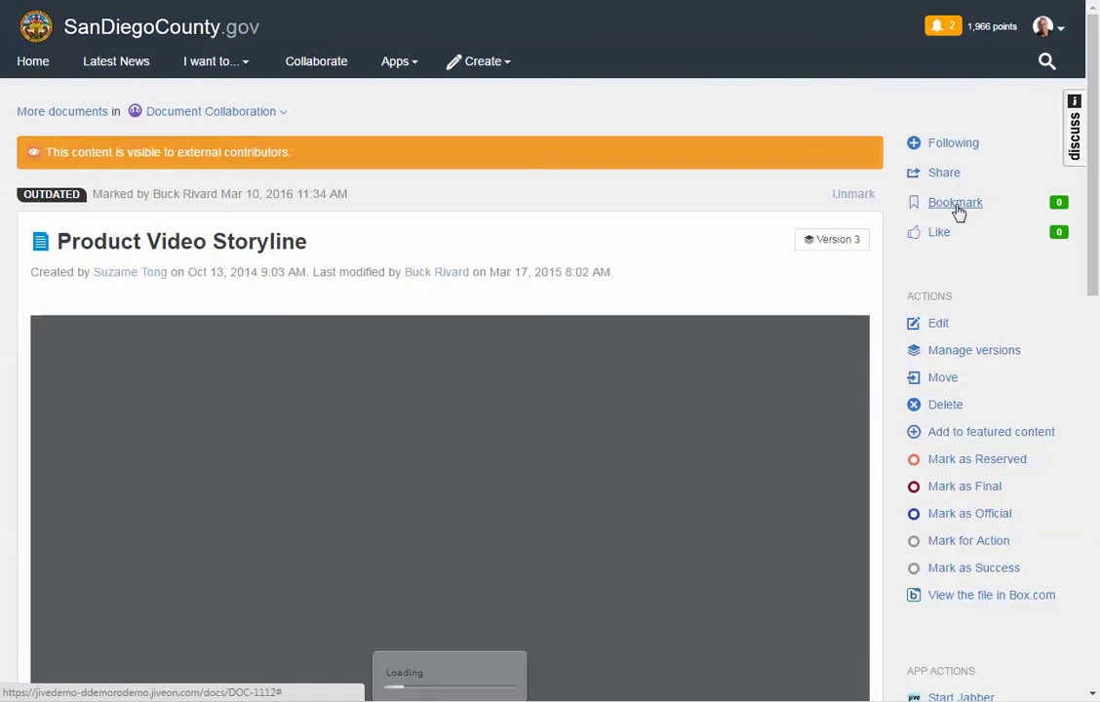
# - Bookmark and like the Product Video Storyline document
pyautogui.click(957, 204)
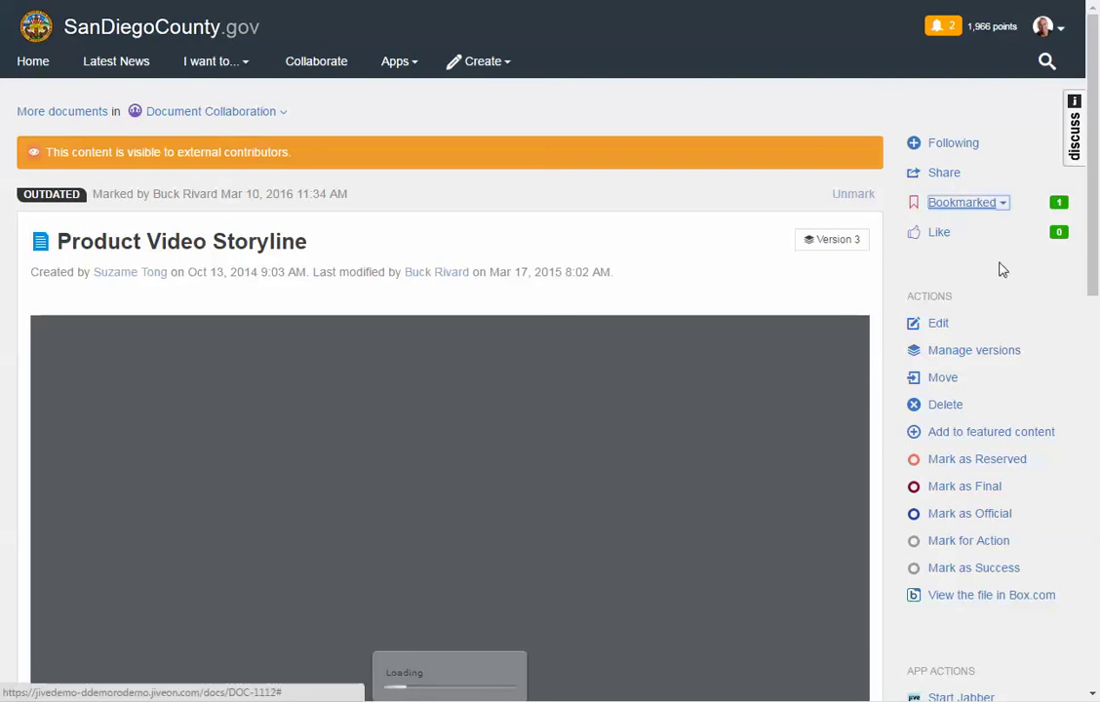
pyautogui.click(942, 236)
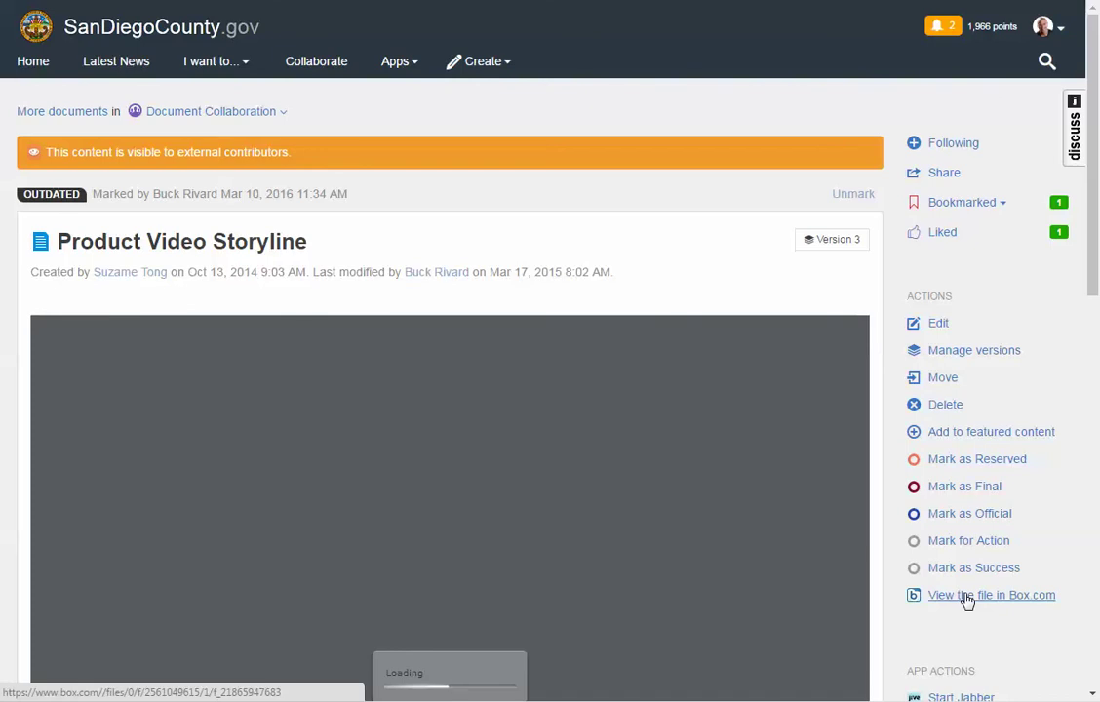
# - Mark Product Video Storyline as Official and confirm
pyautogui.click(973, 517)
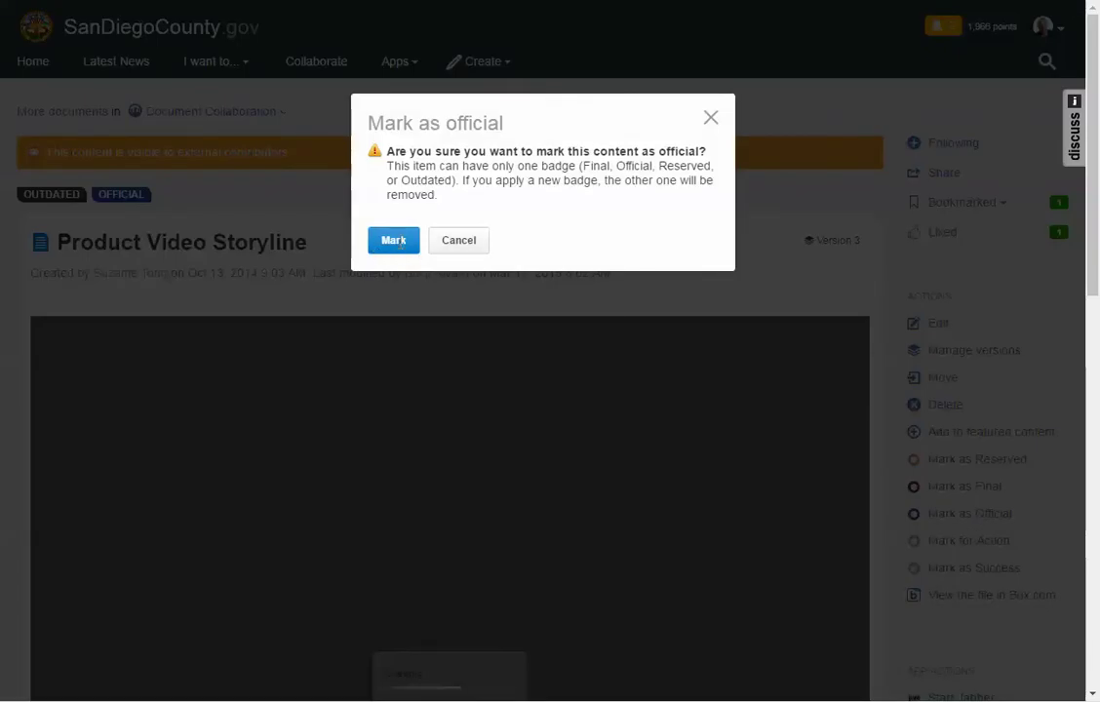
pyautogui.click(394, 241)
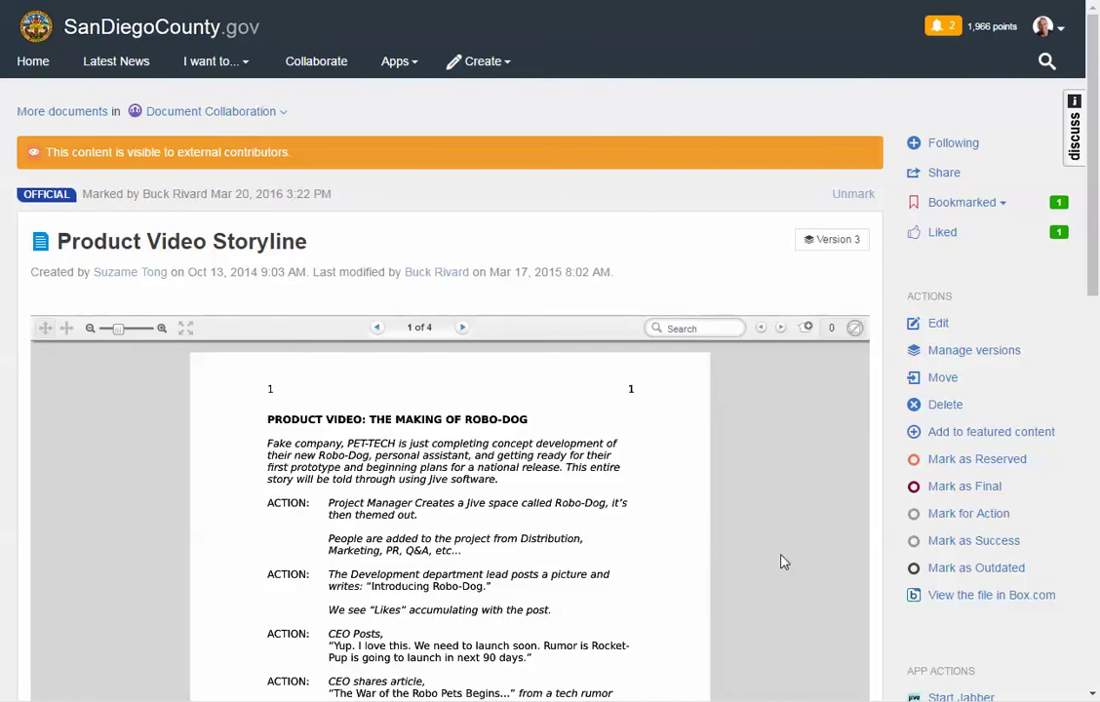
# - Mark Product Video Storyline as Outdated, leaving the updated-content URL empty
pyautogui.click(986, 573)
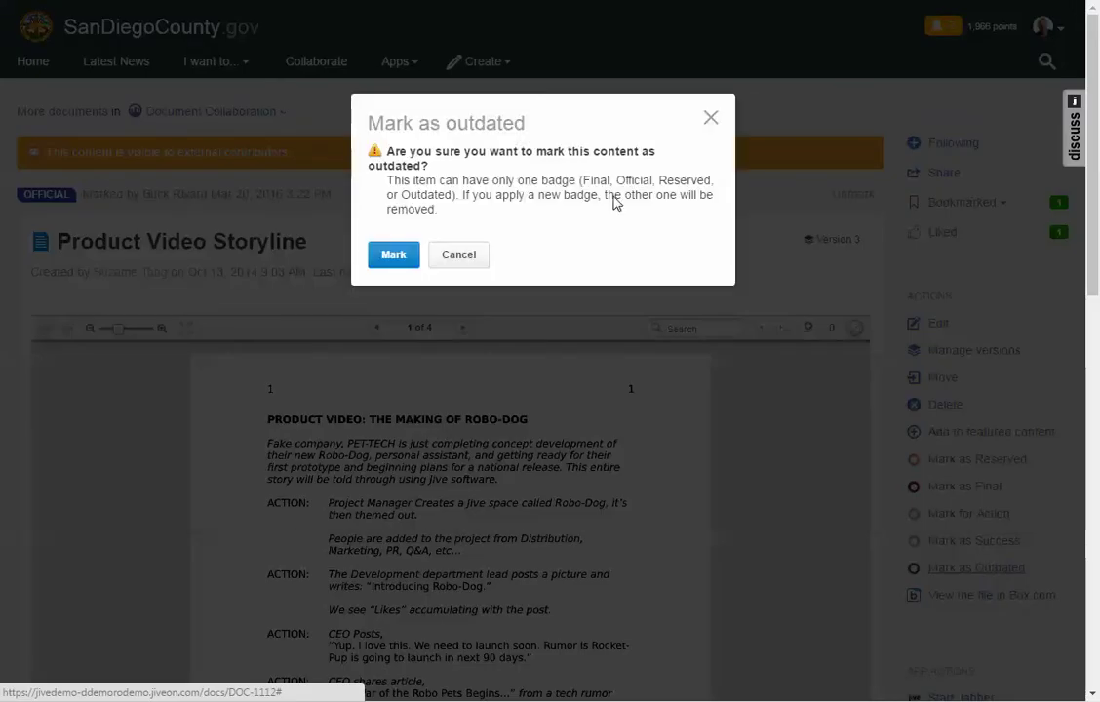
pyautogui.click(387, 259)
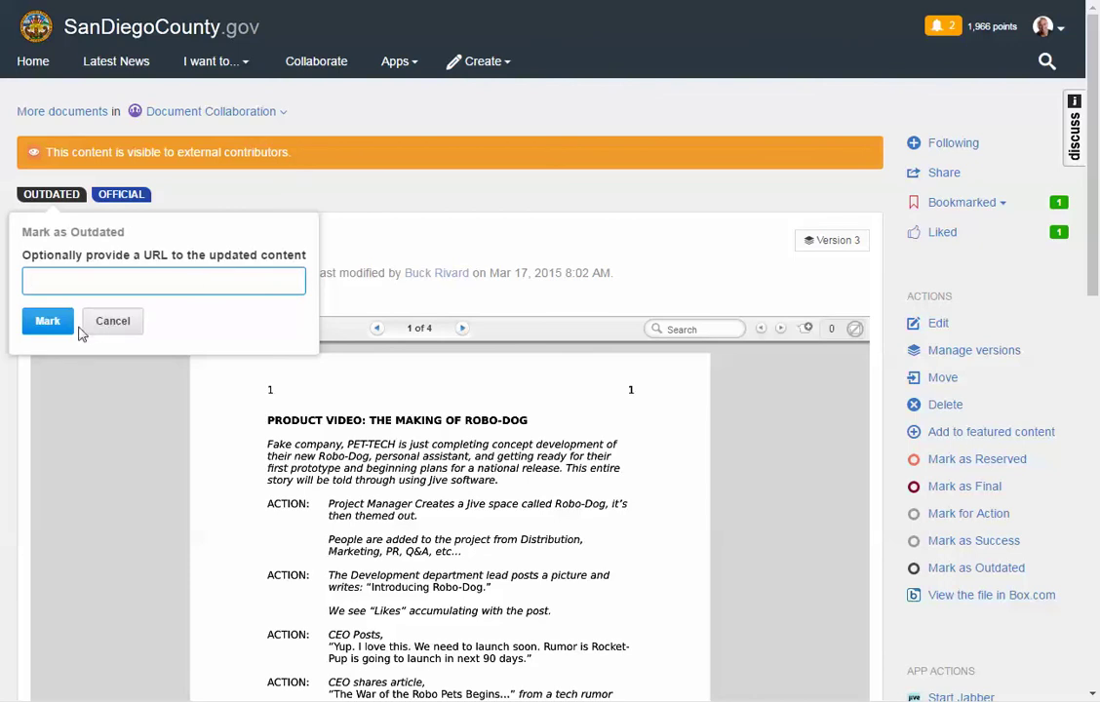
pyautogui.click(48, 321)
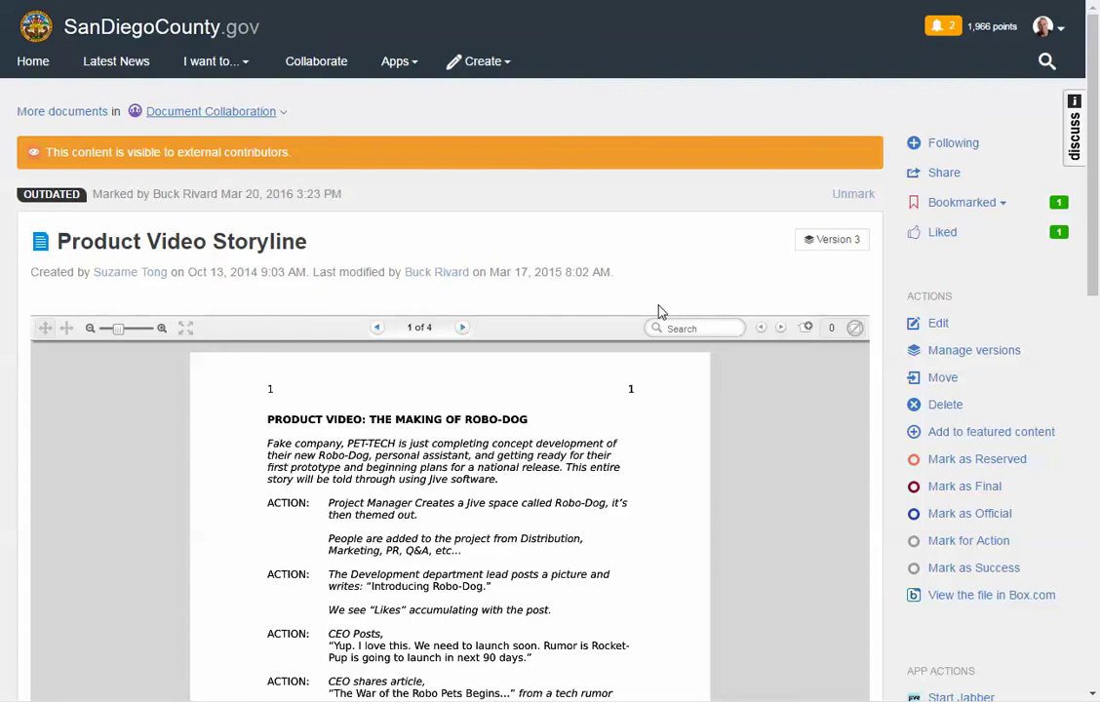
# - Go back to the group's activity feed and search the site for 'Product'
pyautogui.hotkey('alt', 'Left')
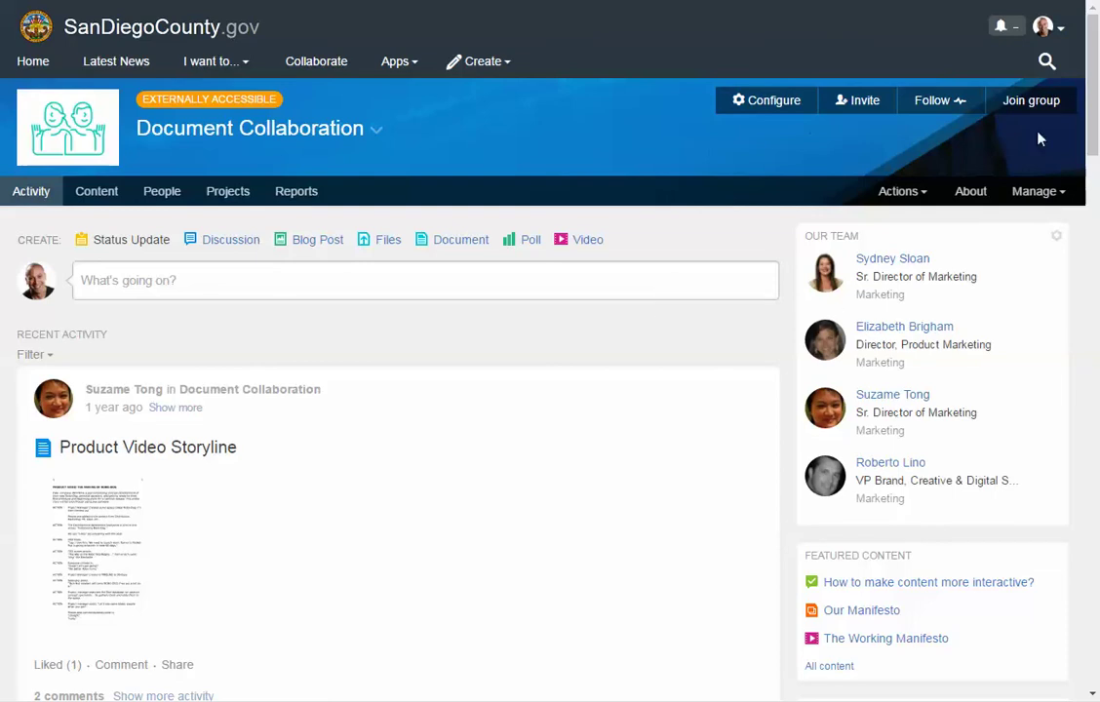
pyautogui.scroll(-2, 1046, 62)
pyautogui.scroll(2, 1049, 62)
pyautogui.click(1047, 61)
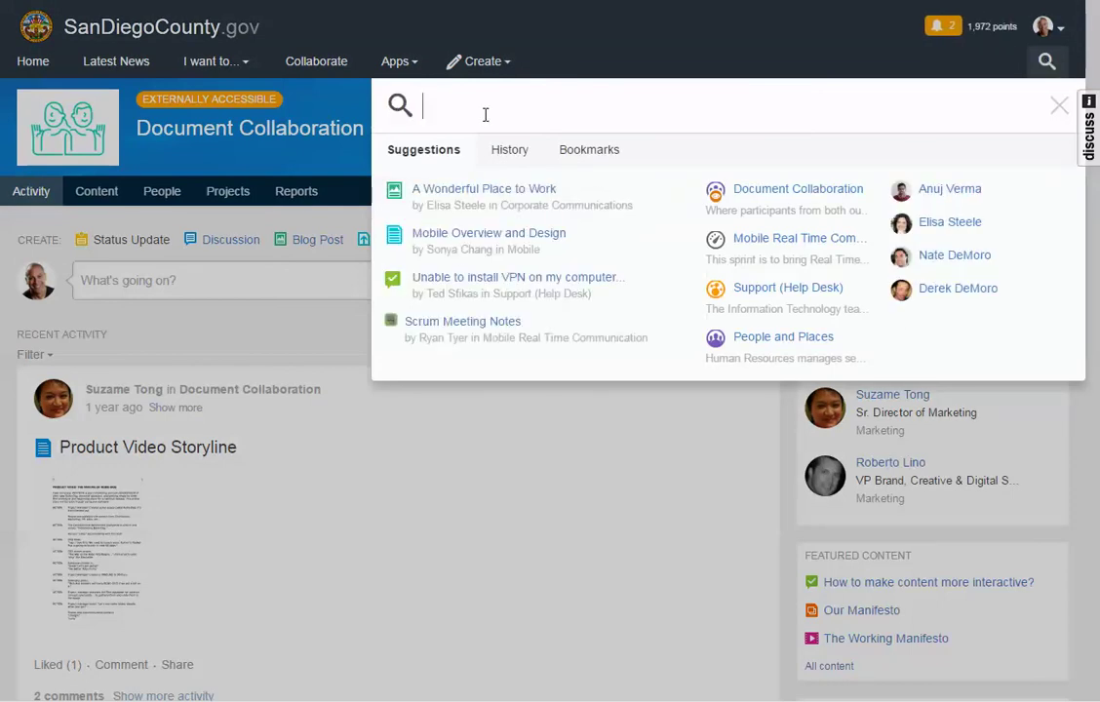
pyautogui.write('Prodcut')
pyautogui.press('BackSpace')
pyautogui.press('BackSpace')
pyautogui.press('BackSpace')
pyautogui.write('uct')
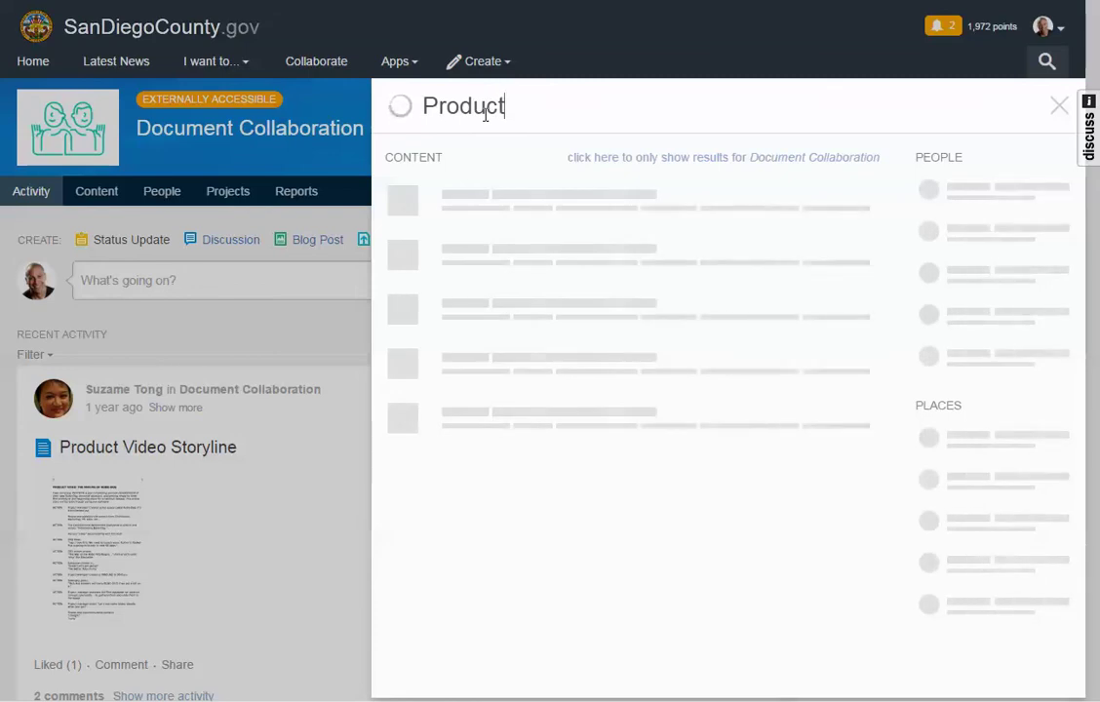